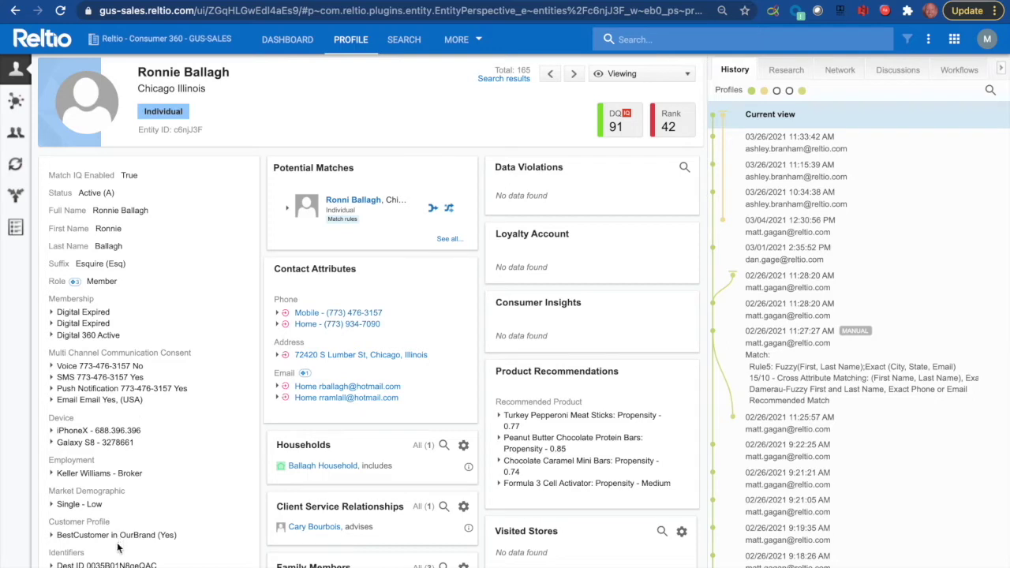
Switch the customer profile to its Sources view to see each attribute's supplying system.
mouse_move(359, 316)
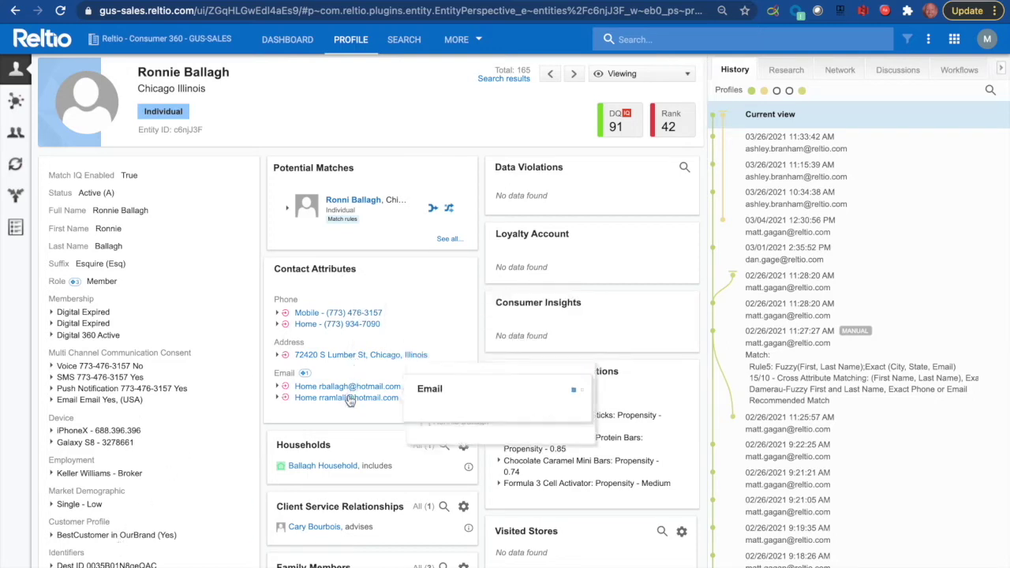
click(17, 197)
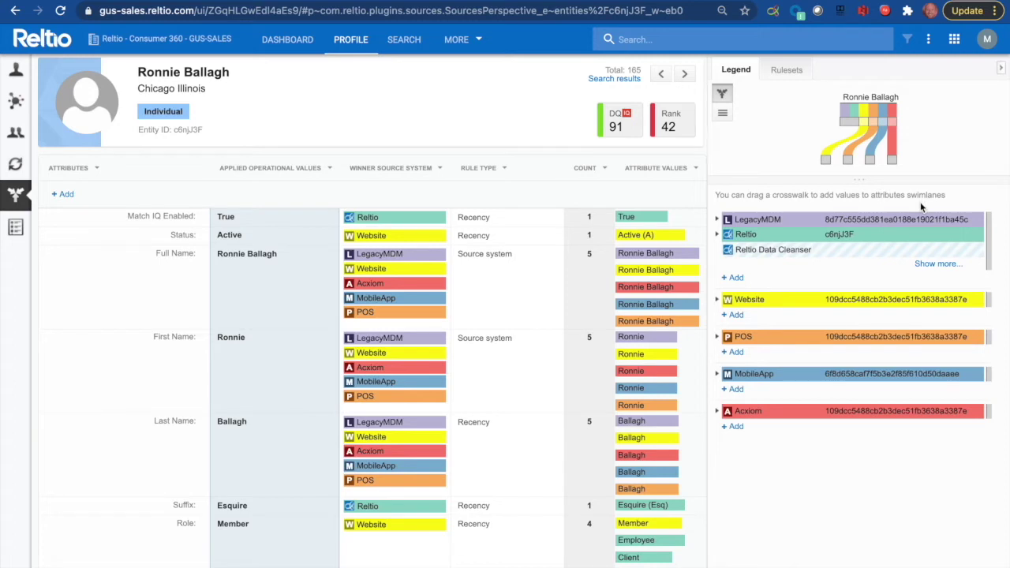
Trace the values contributed by the LegacyMDM, Website, POS, MobileApp and Acxiom crosswalks.
mouse_move(772, 223)
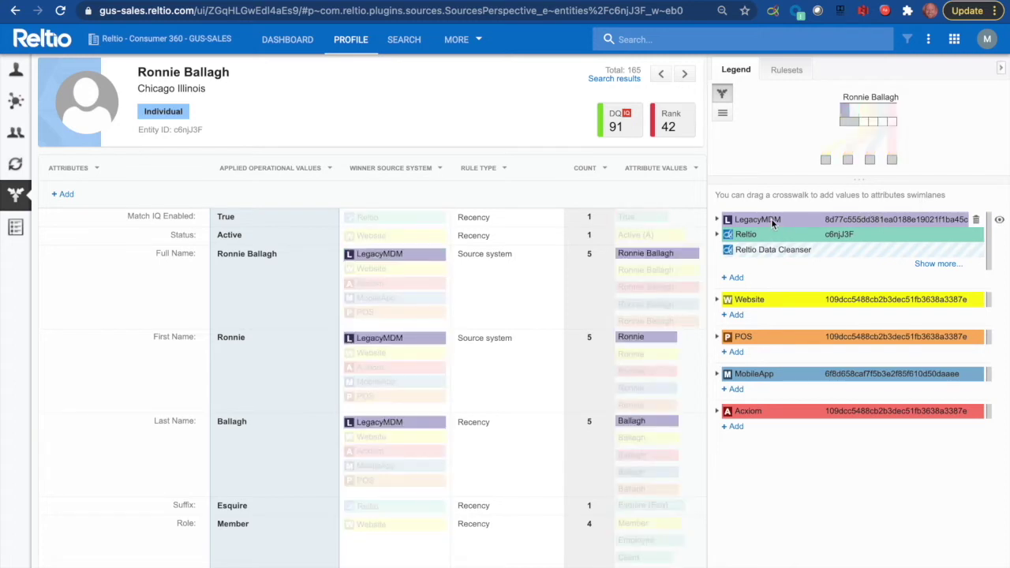
mouse_move(756, 301)
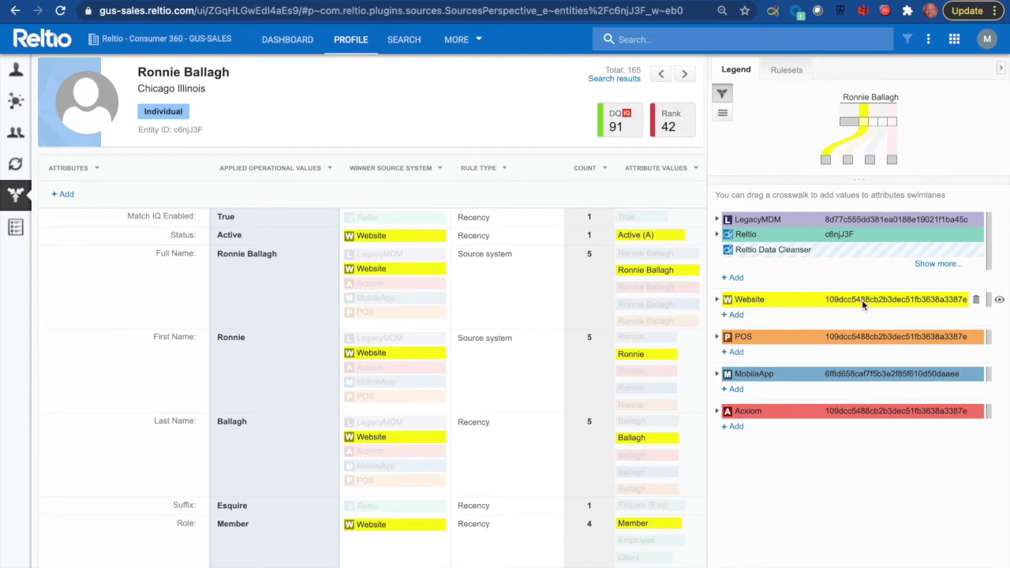
mouse_move(739, 341)
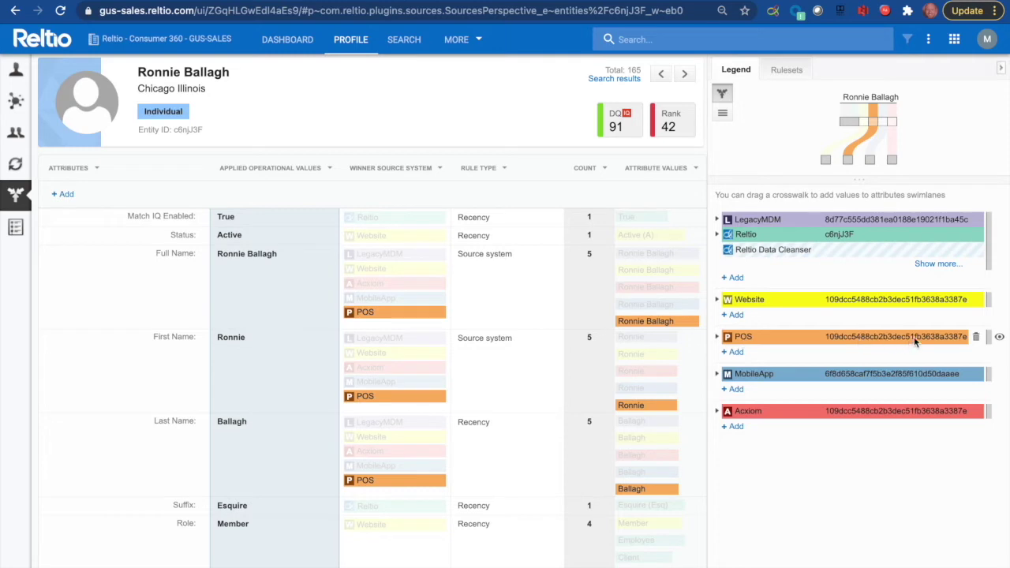
mouse_move(794, 386)
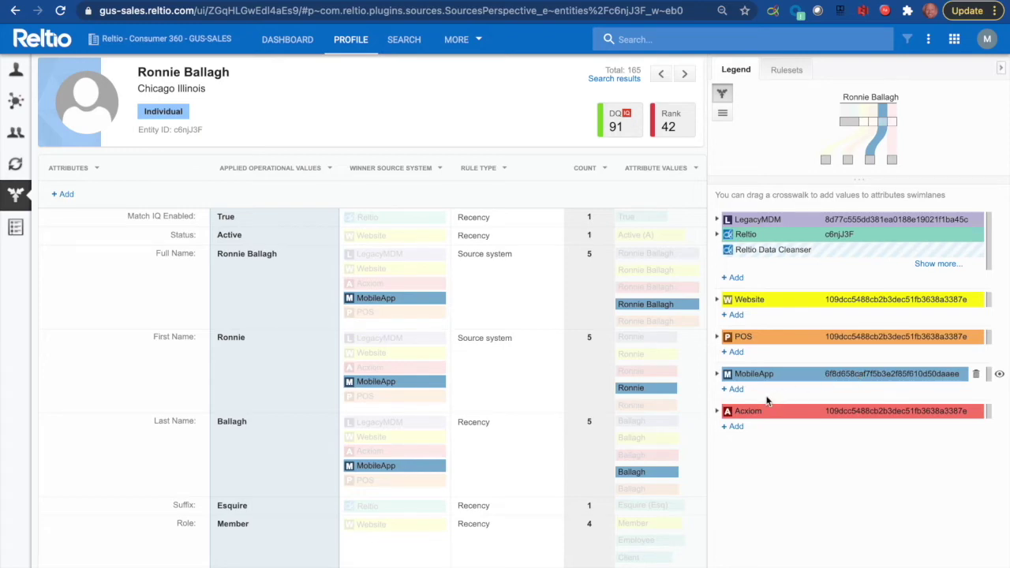
mouse_move(768, 412)
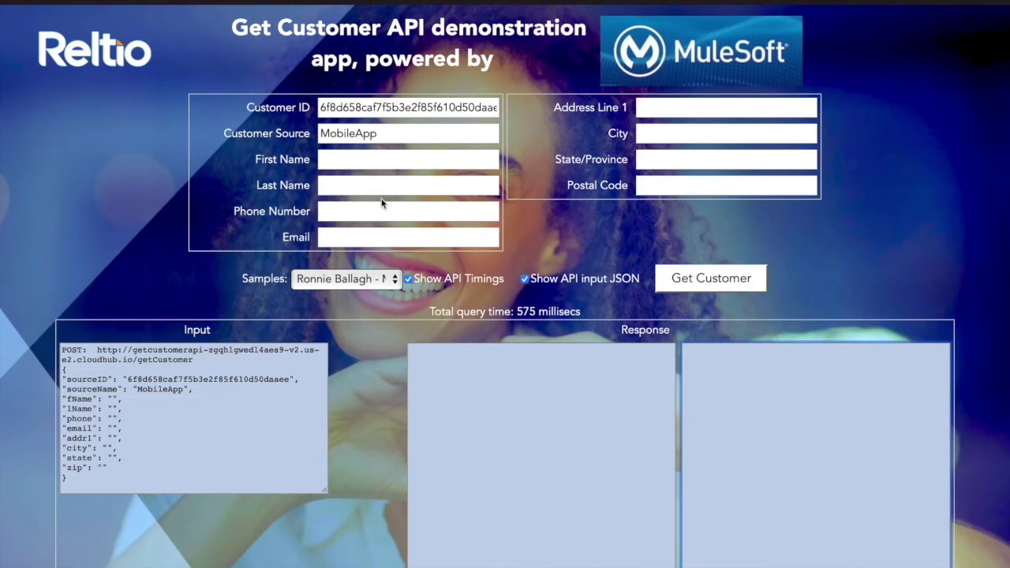
Reload the demo app and look up the customer by MobileApp source and ID in 619 ms.
click(701, 282)
key(super+r)
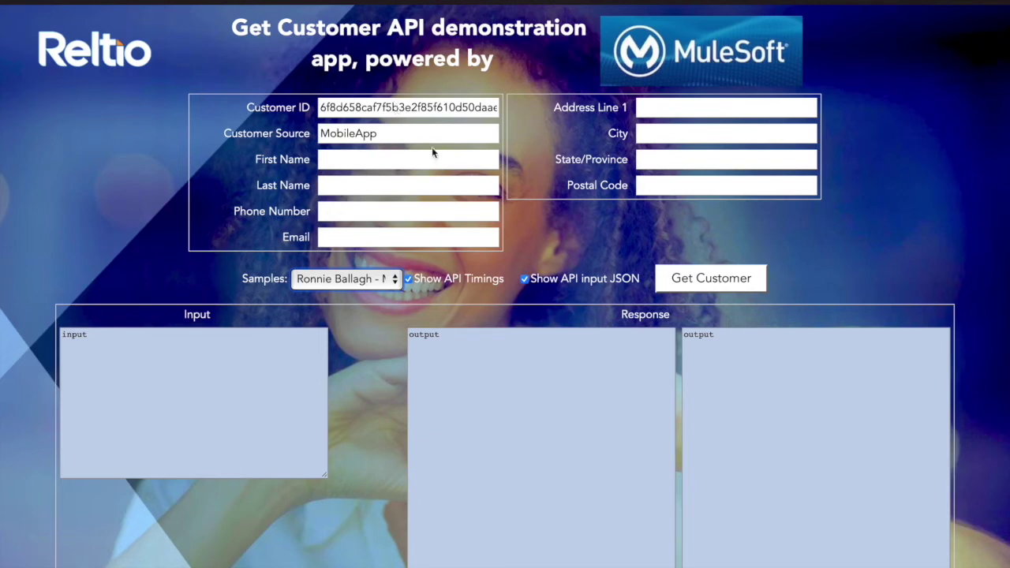
click(701, 282)
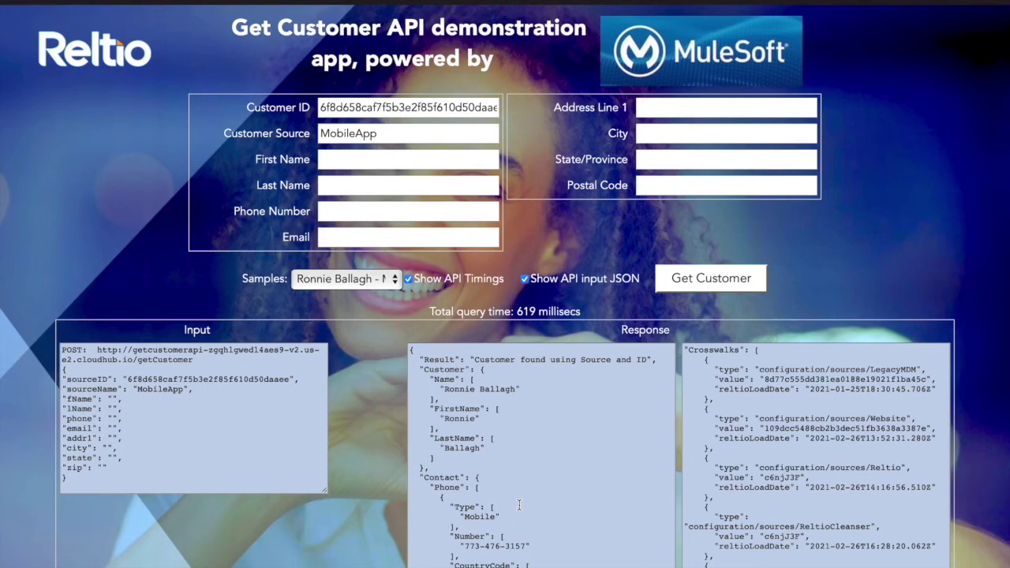
scroll(520, 505, down, 3)
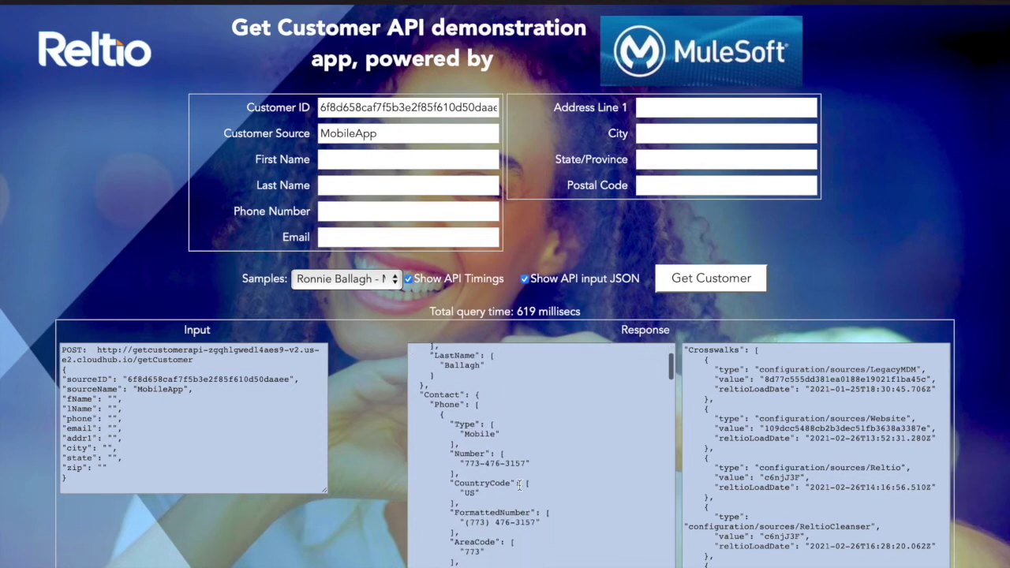
scroll(519, 485, down, 8)
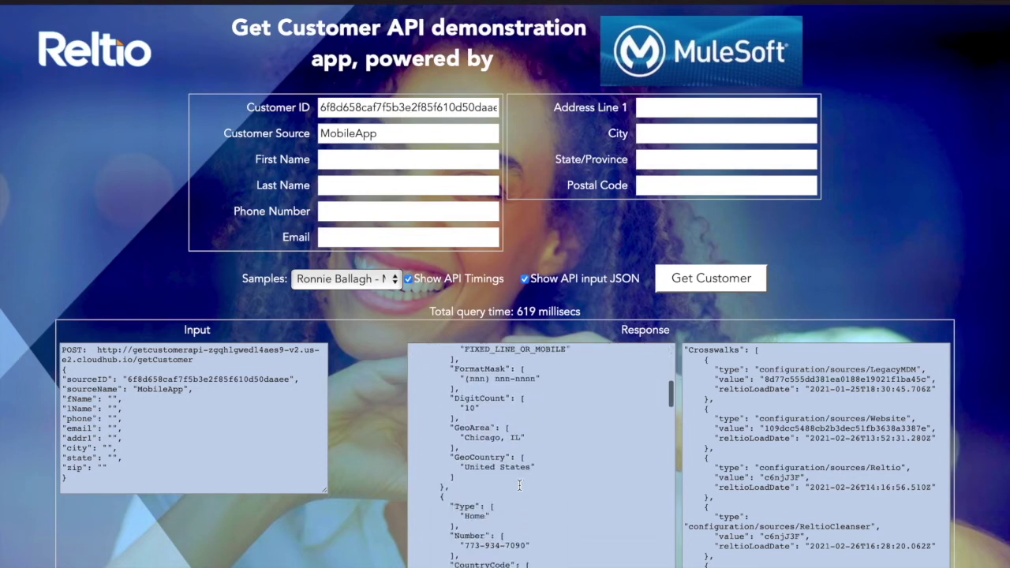
scroll(519, 483, down, 10)
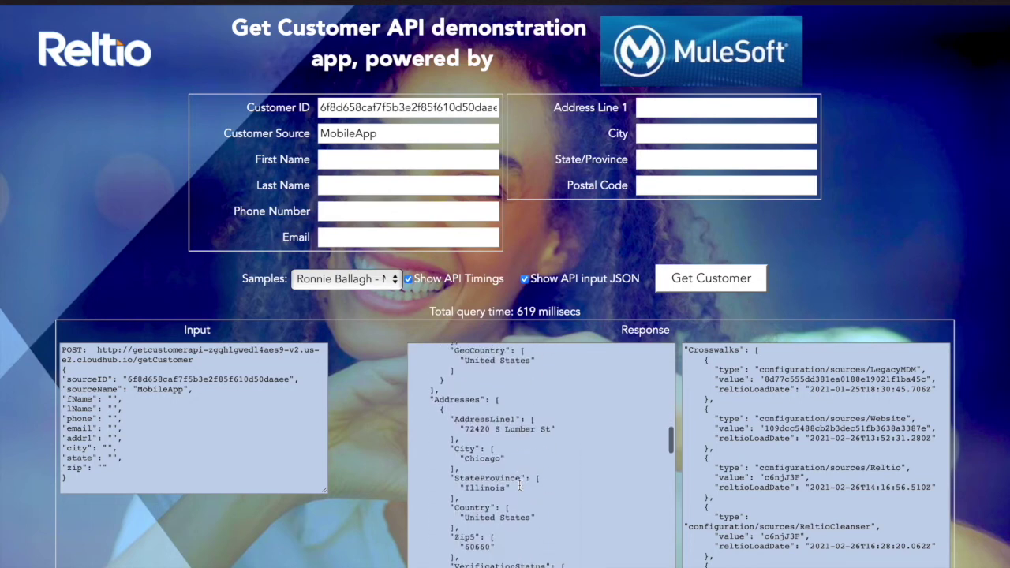
scroll(519, 484, down, 10)
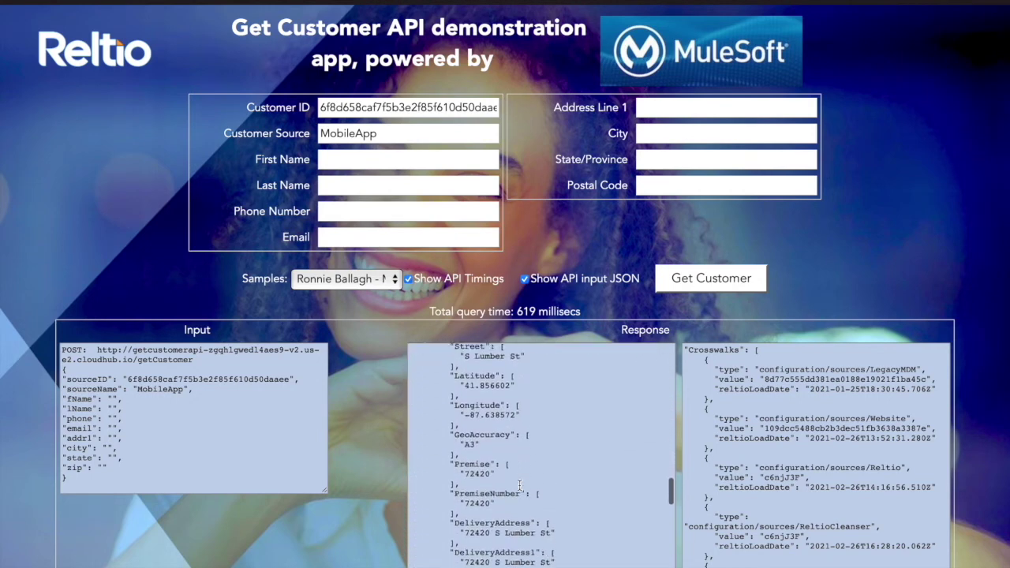
scroll(519, 485, down, 10)
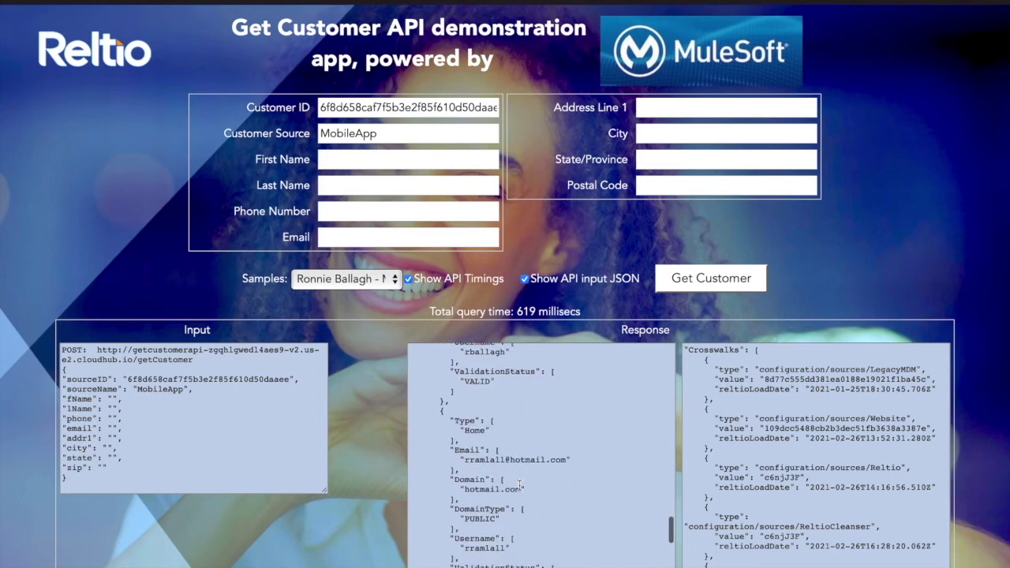
scroll(520, 484, down, 2)
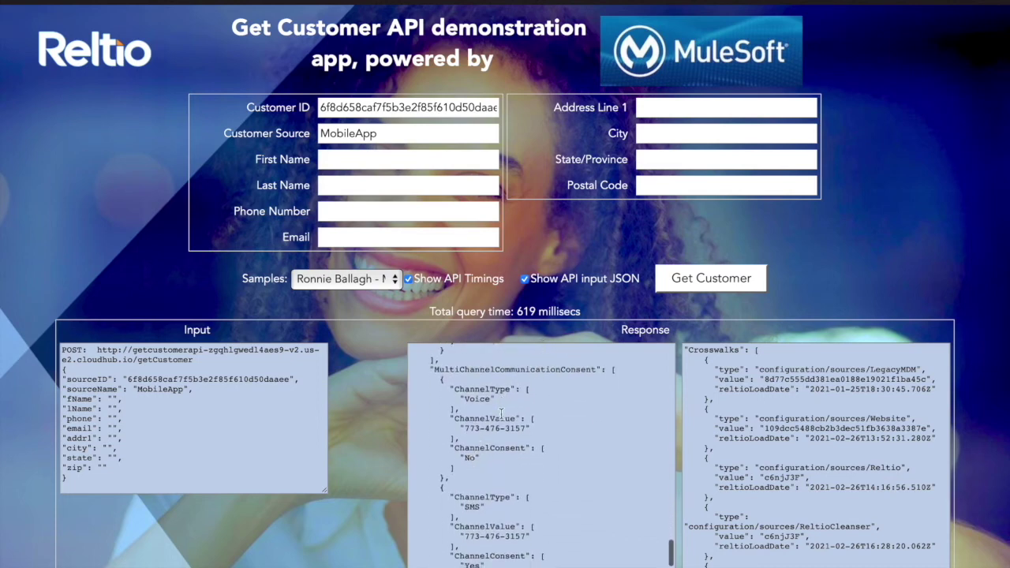
scroll(522, 471, down, 4)
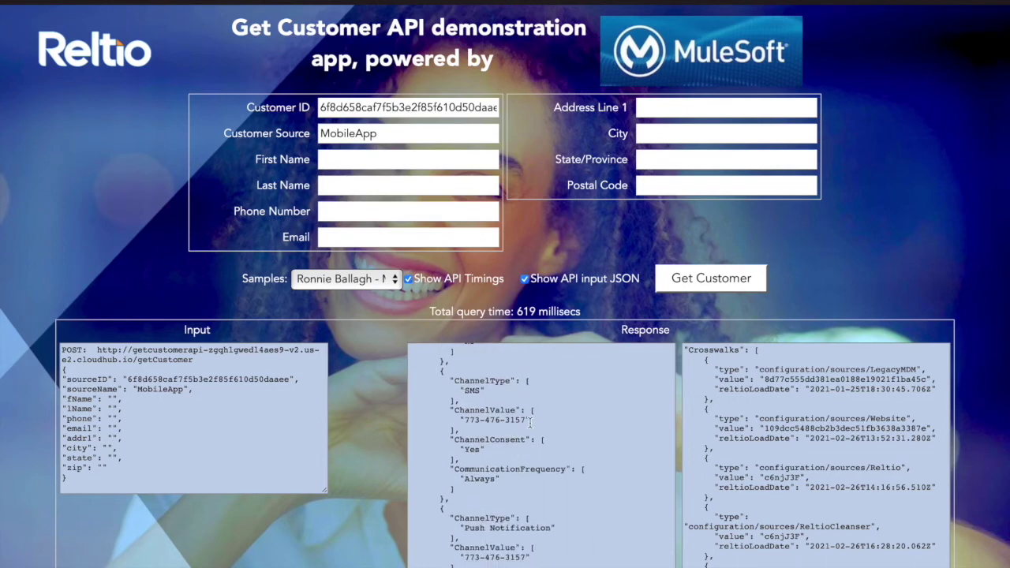
scroll(544, 418, down, 5)
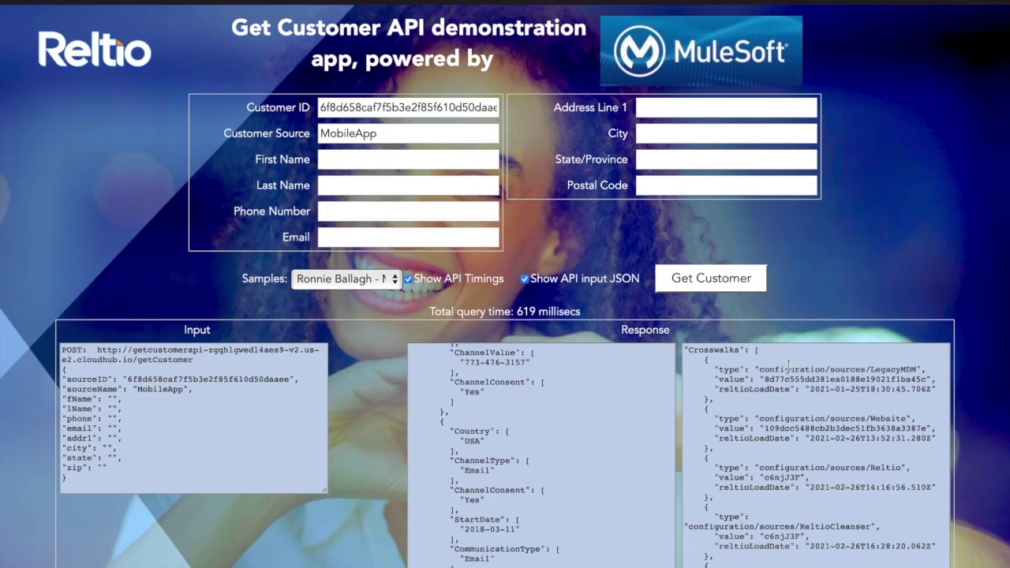
double_click(894, 370)
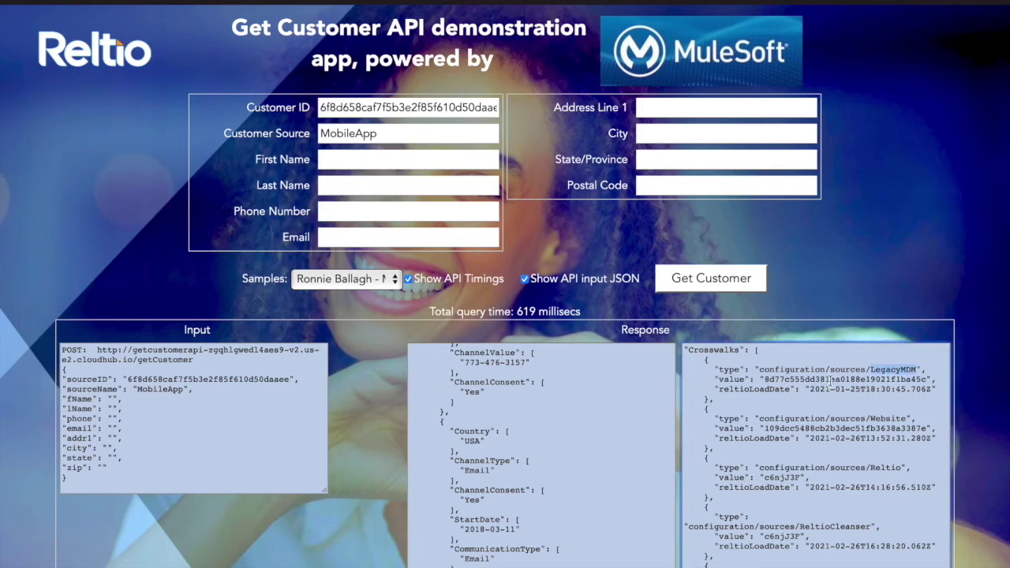
double_click(846, 432)
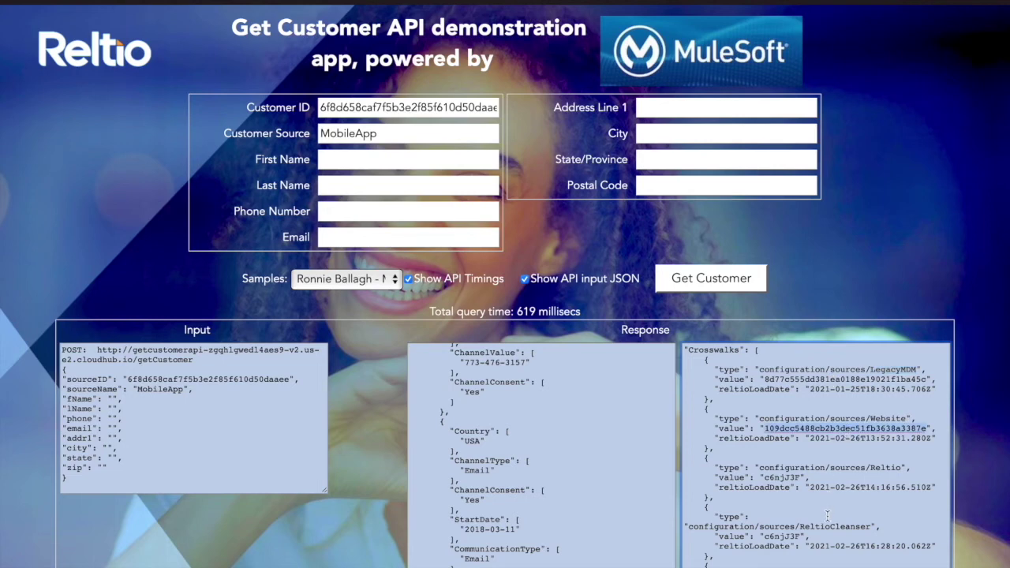
scroll(828, 514, down, 4)
scroll(826, 520, down, 2)
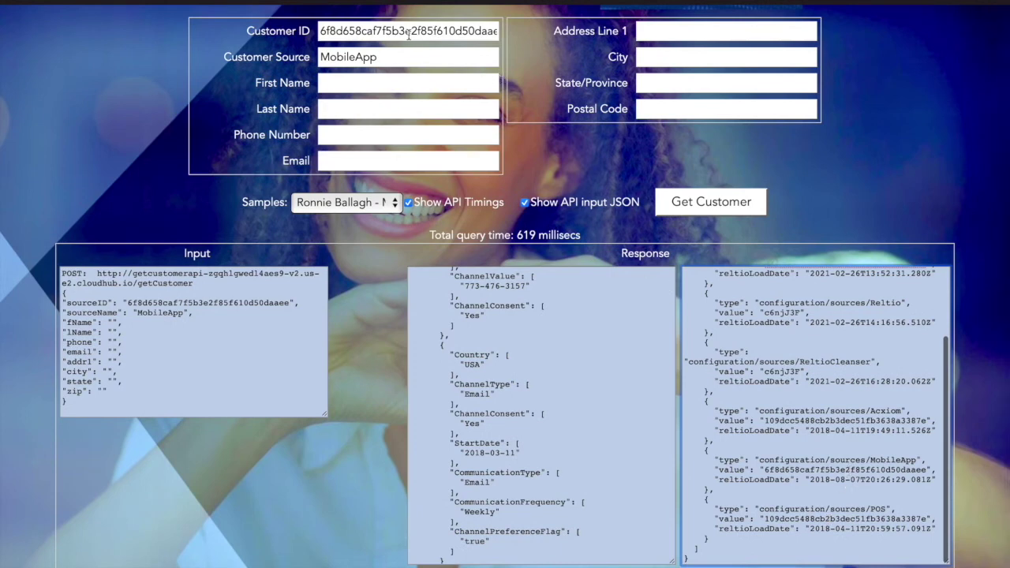
scroll(613, 383, up, 15)
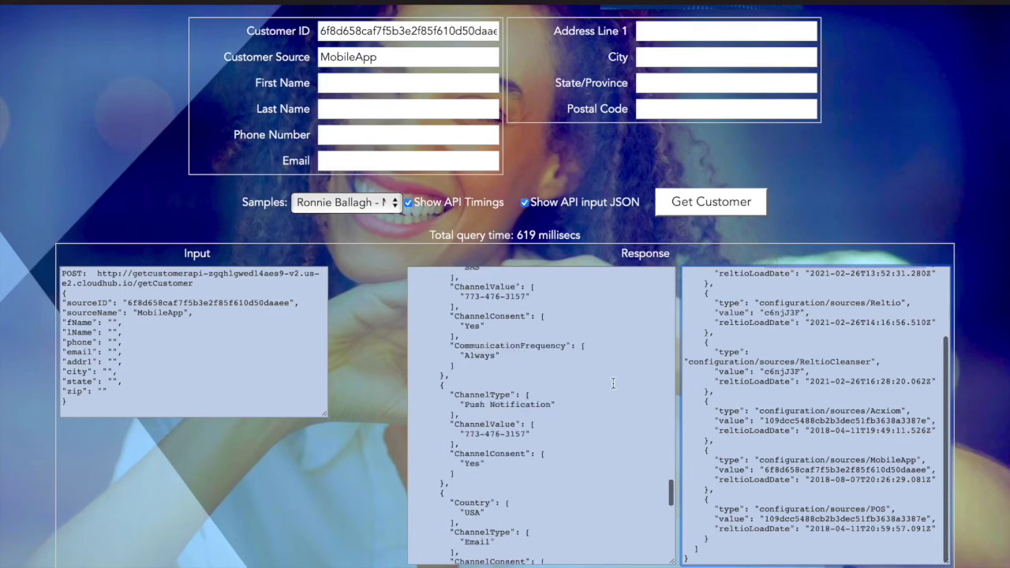
scroll(613, 384, up, 1)
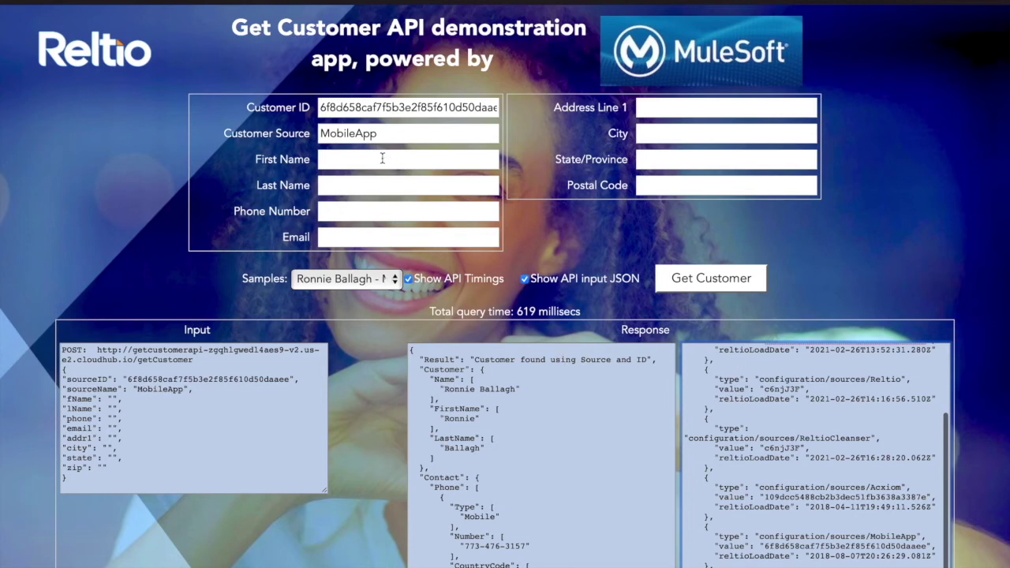
Run the 'Website source ID only' sample lookup, finding the customer in 443 ms.
click(392, 278)
click(394, 299)
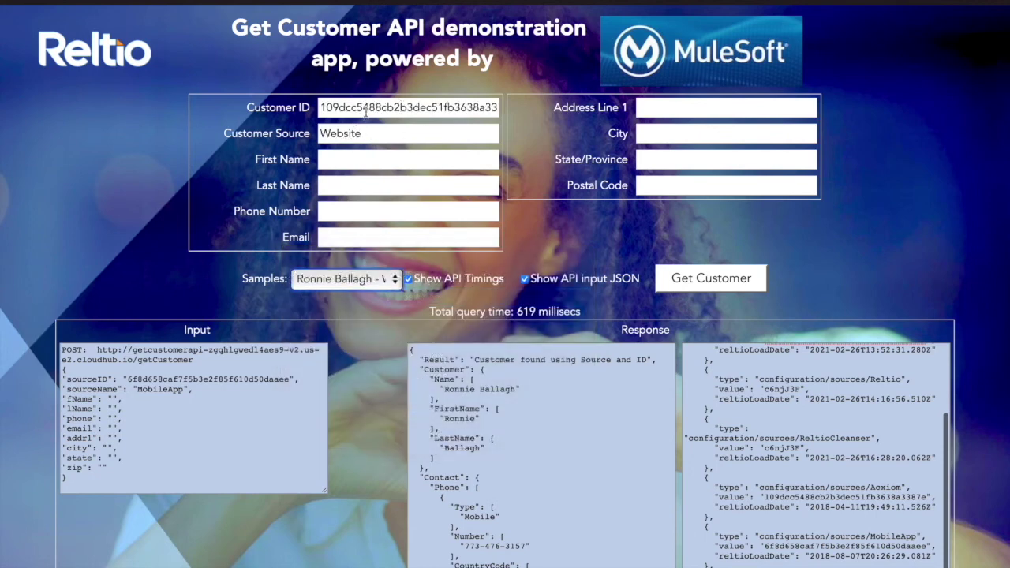
click(703, 278)
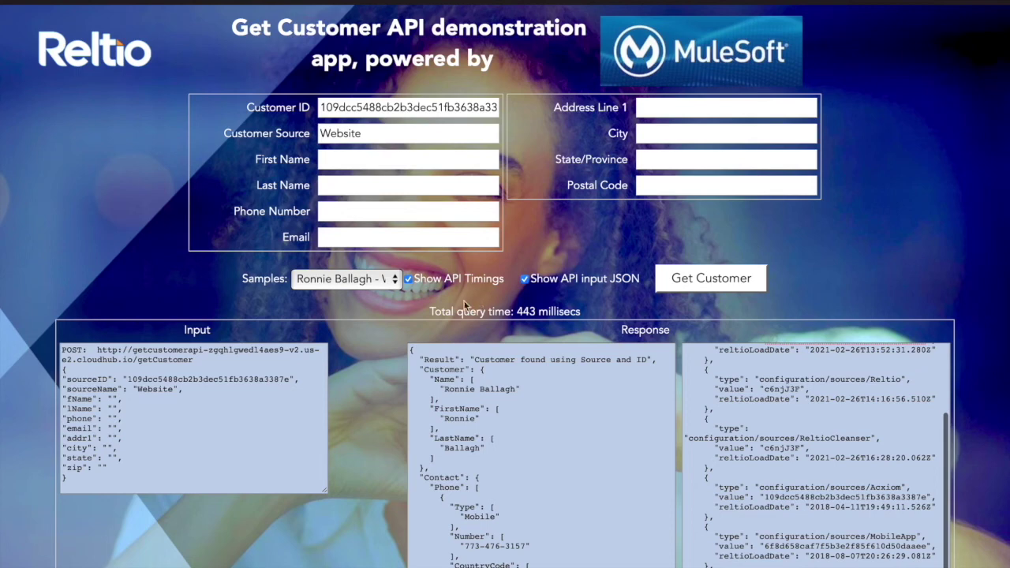
click(384, 280)
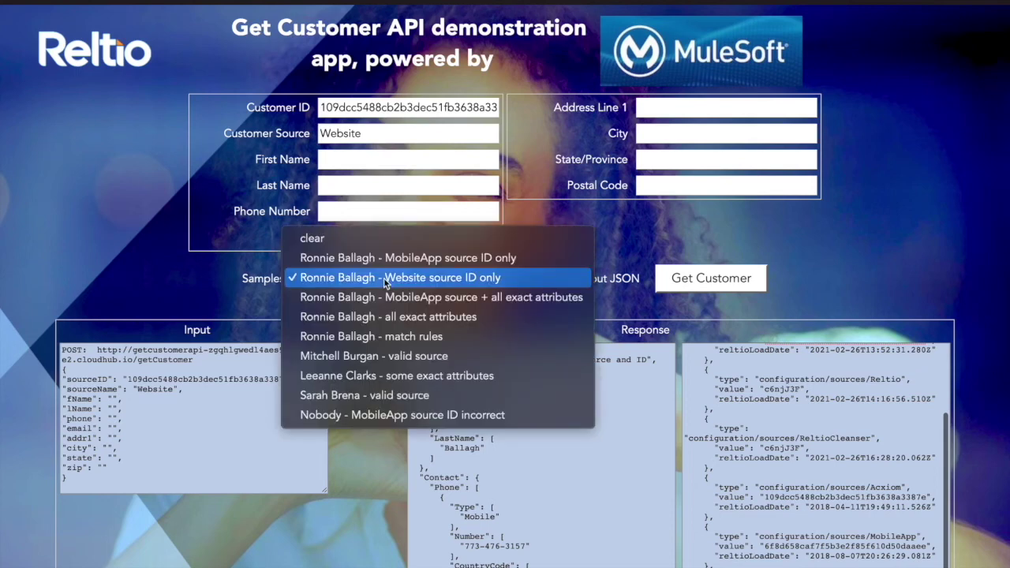
Run the 'all exact attributes' lookup (found in 523 ms), then load the 'match rules' sample.
click(397, 316)
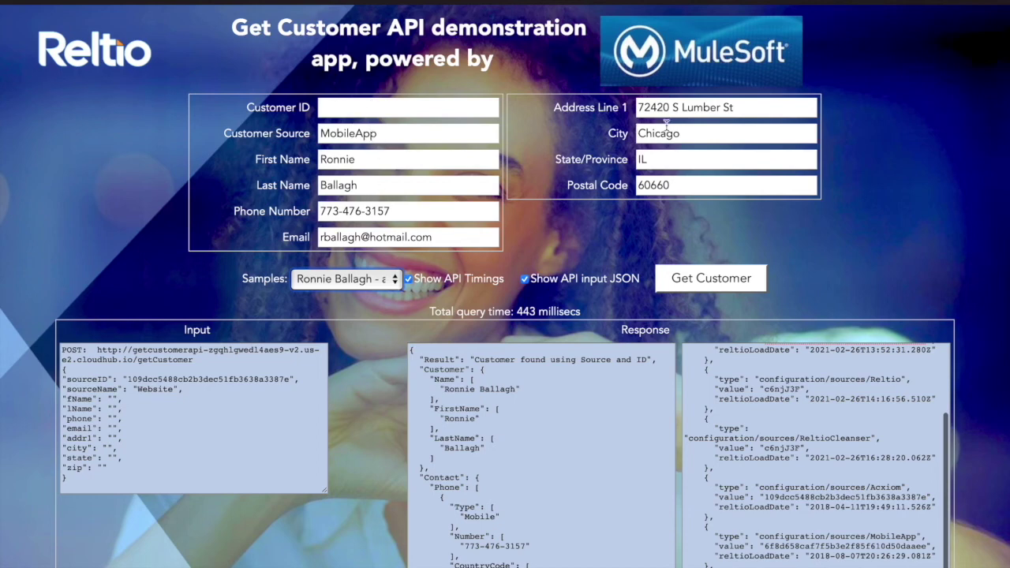
click(727, 280)
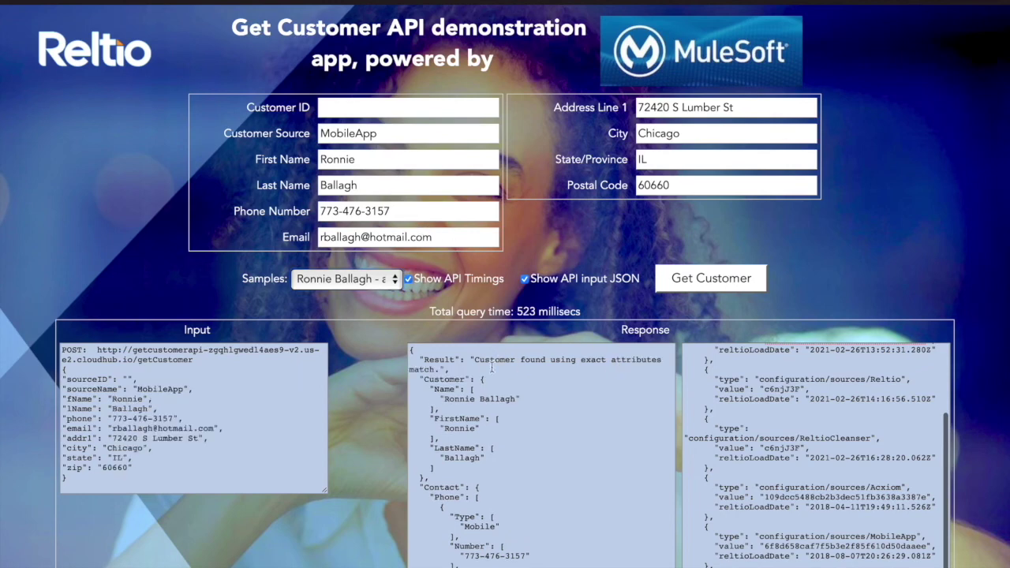
click(387, 280)
click(388, 298)
Run the 'match rules' lookup, matching via rule MRE-45/20 on name and email in 991 ms.
click(684, 279)
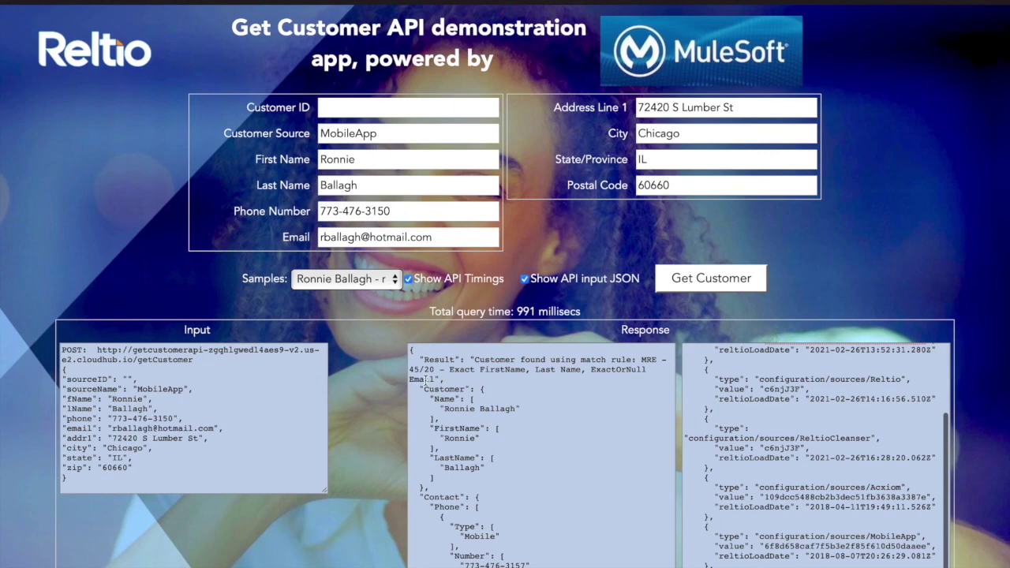
click(396, 278)
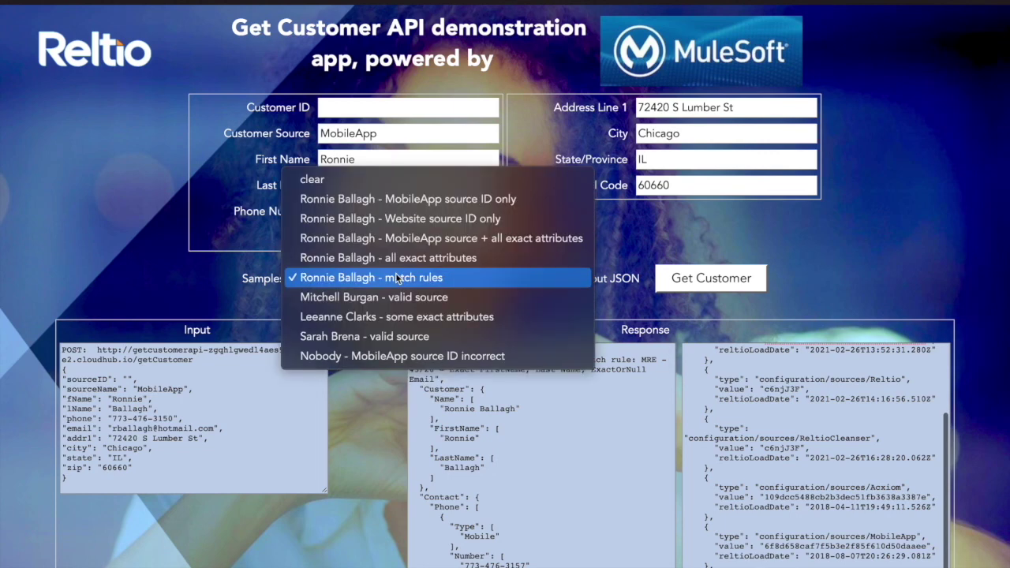
Load the 'some exact attributes' POS sample, clear its email, and re-run the lookup.
click(371, 316)
click(727, 284)
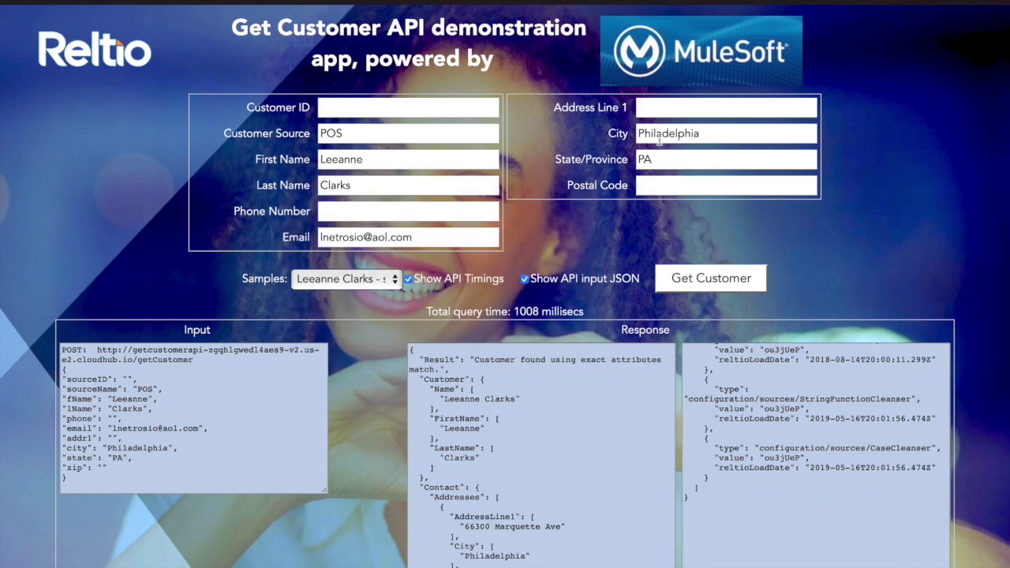
triple_click(440, 234)
key(BackSpace)
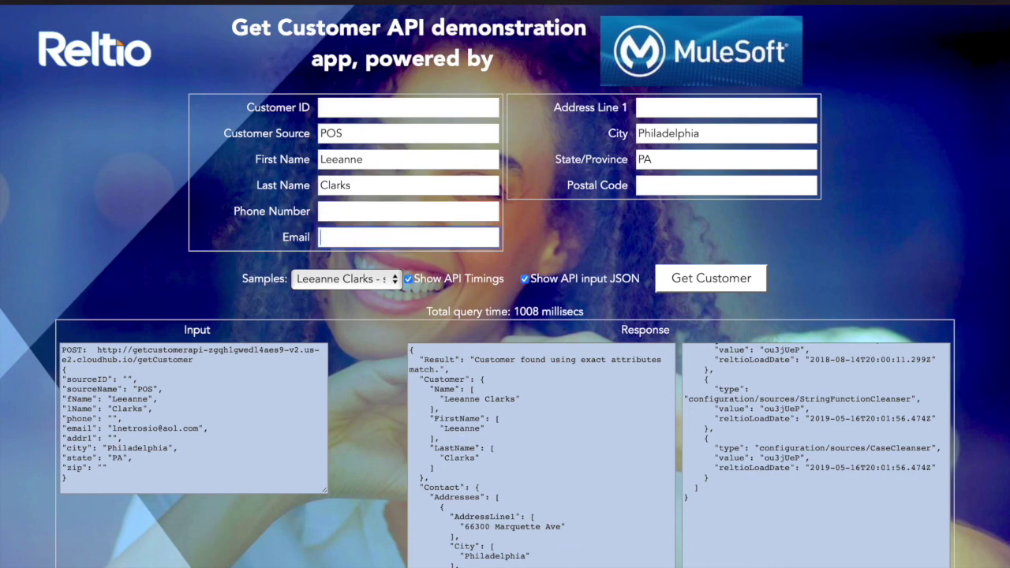
click(683, 280)
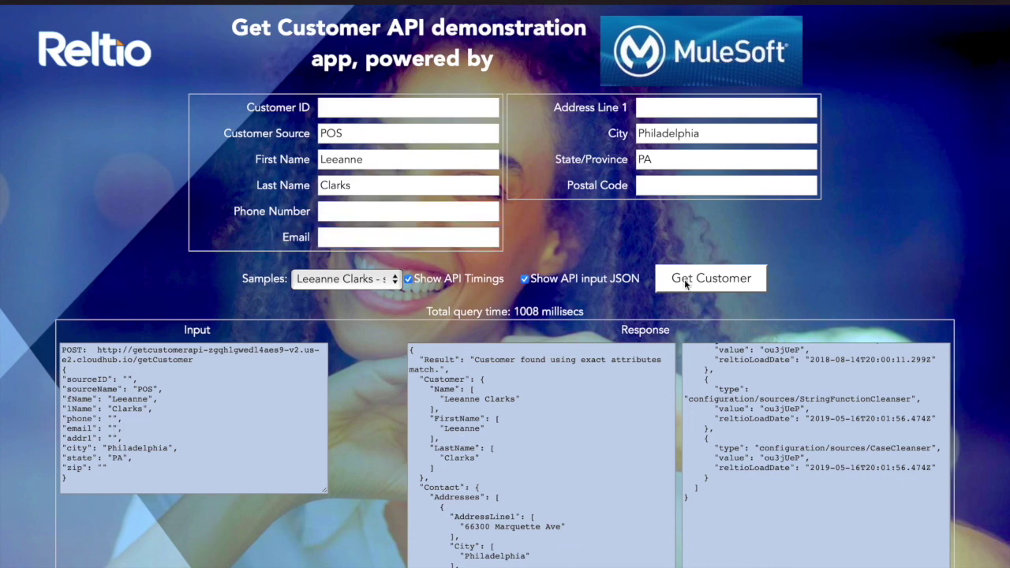